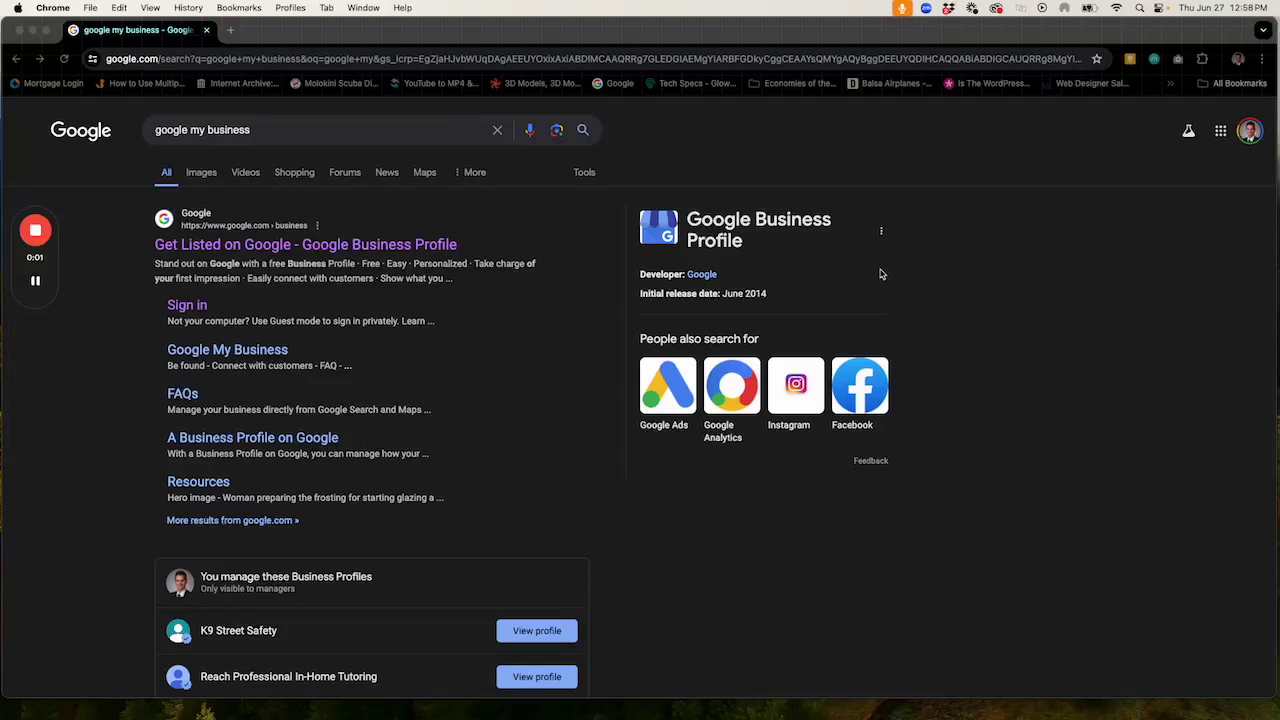
Open Google Business Profile from the "google my business" search results and go to its list of managed businesses
click(513, 222)
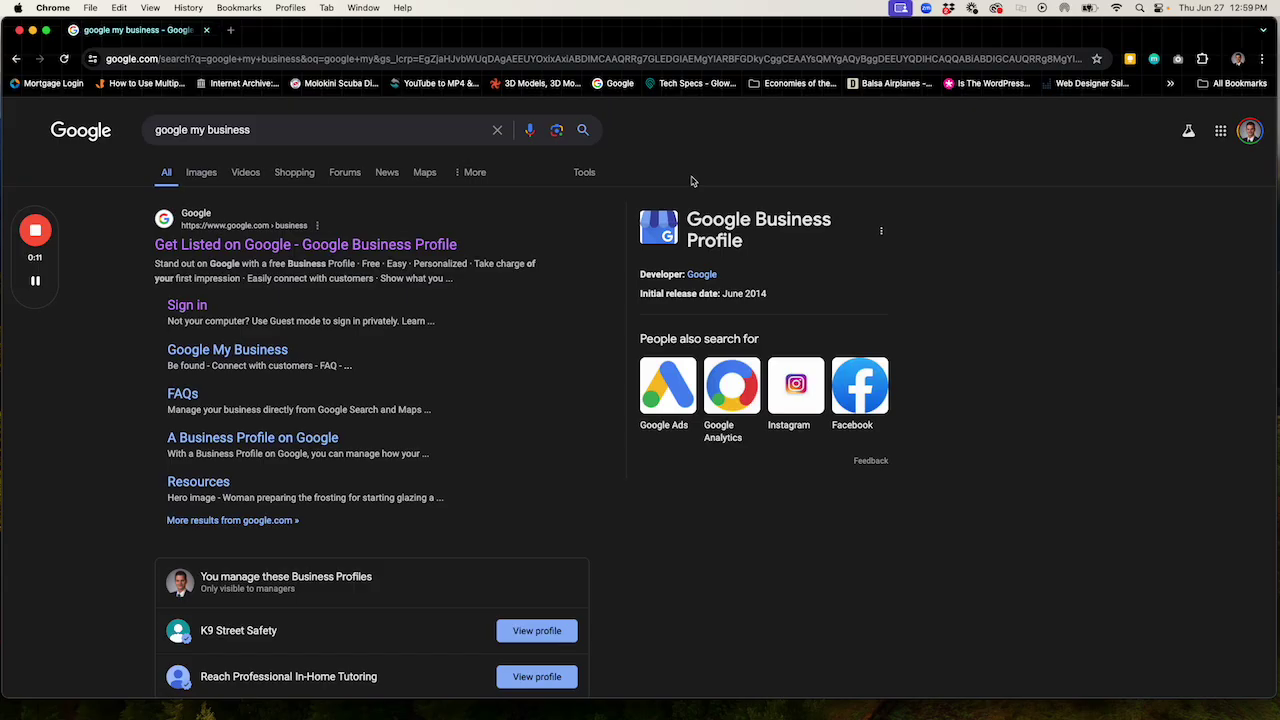
click(300, 132)
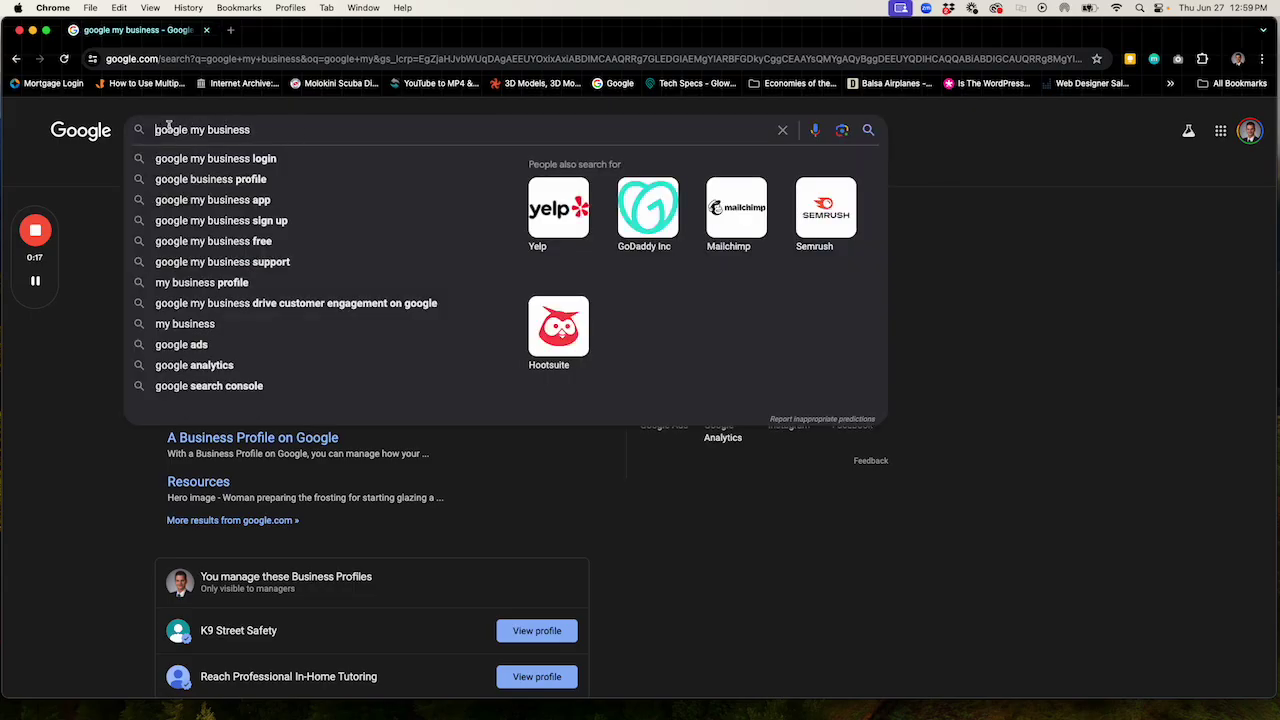
drag(157, 129, 290, 129)
click(345, 130)
click(110, 422)
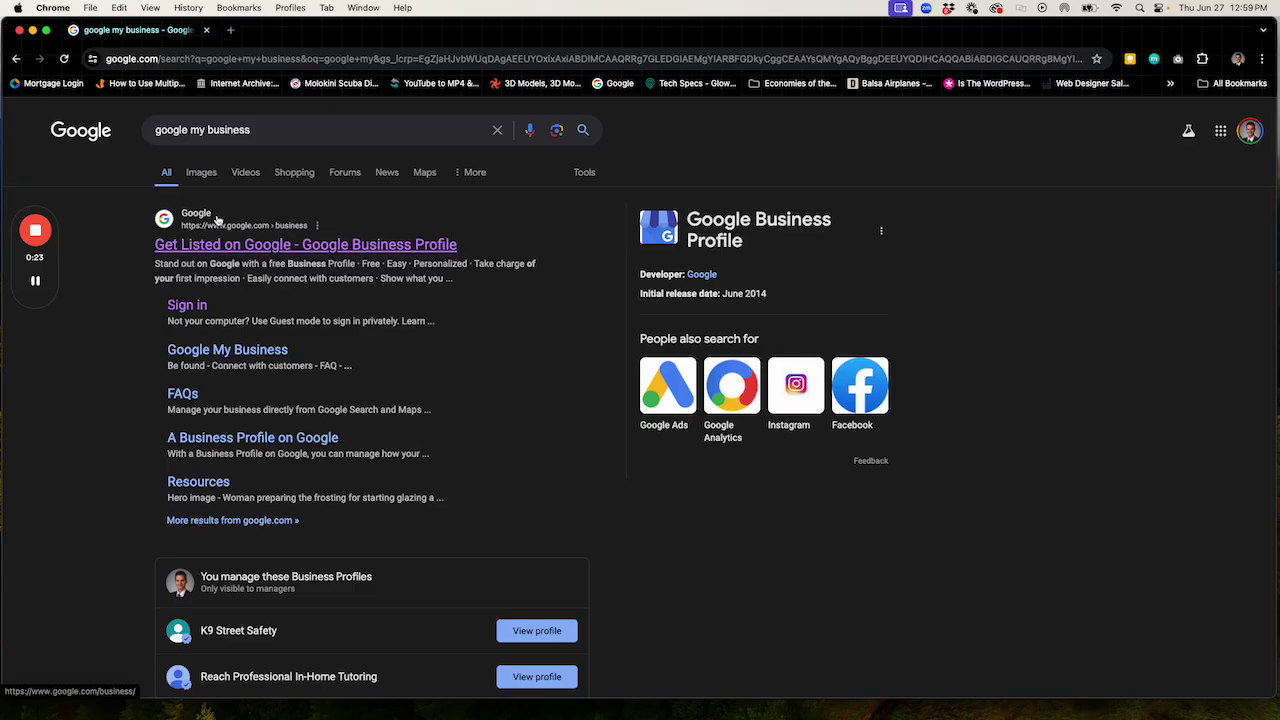
click(254, 245)
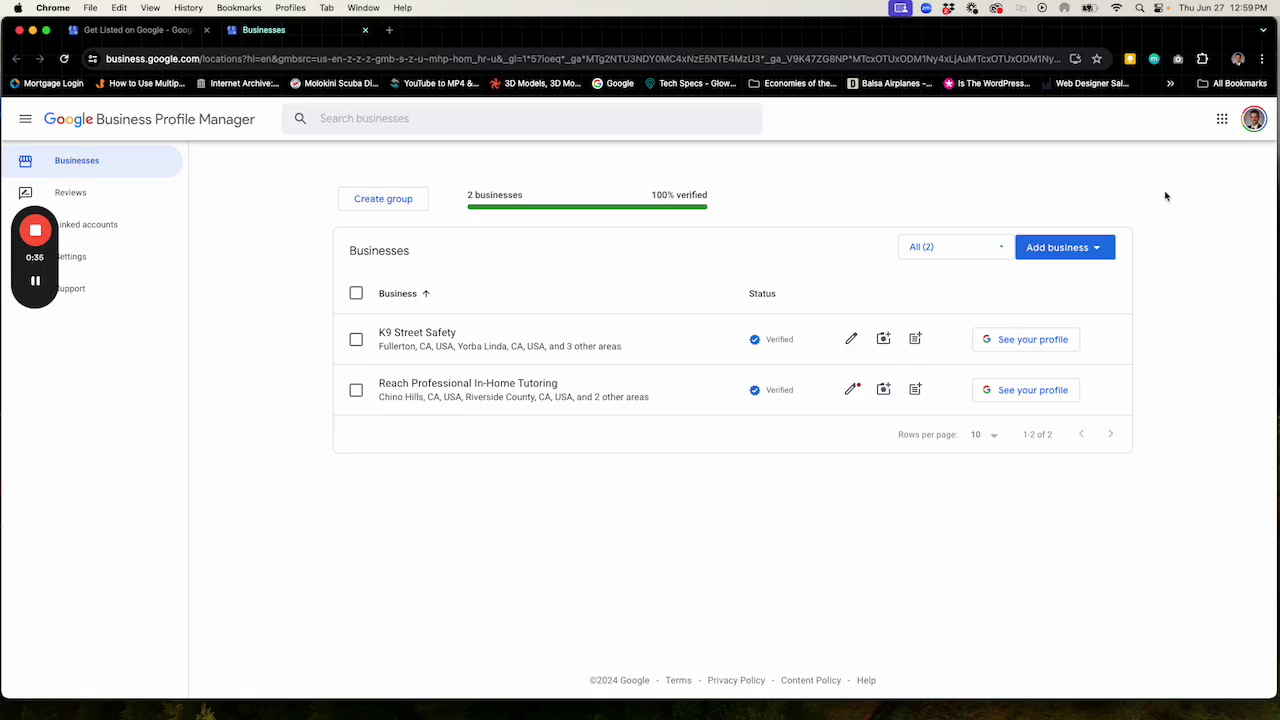
Switch to the Web Vision Partners Google account and look through the businesses it manages
click(1254, 119)
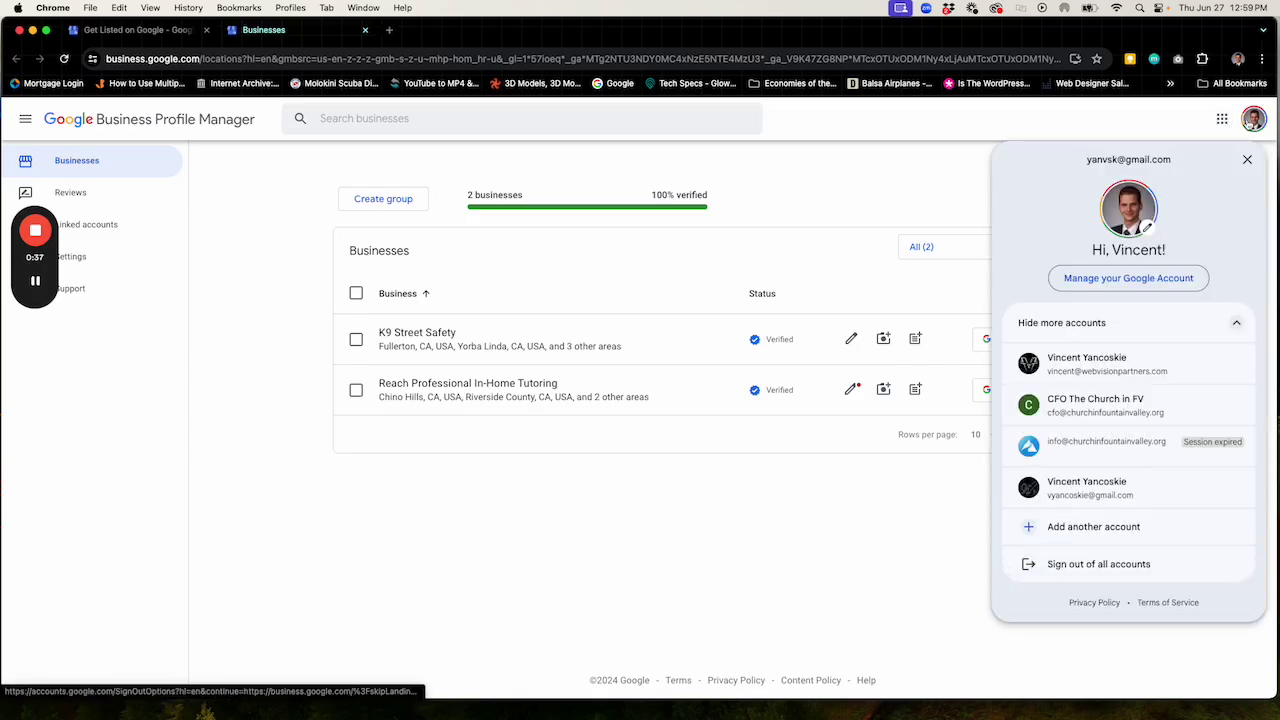
click(1086, 373)
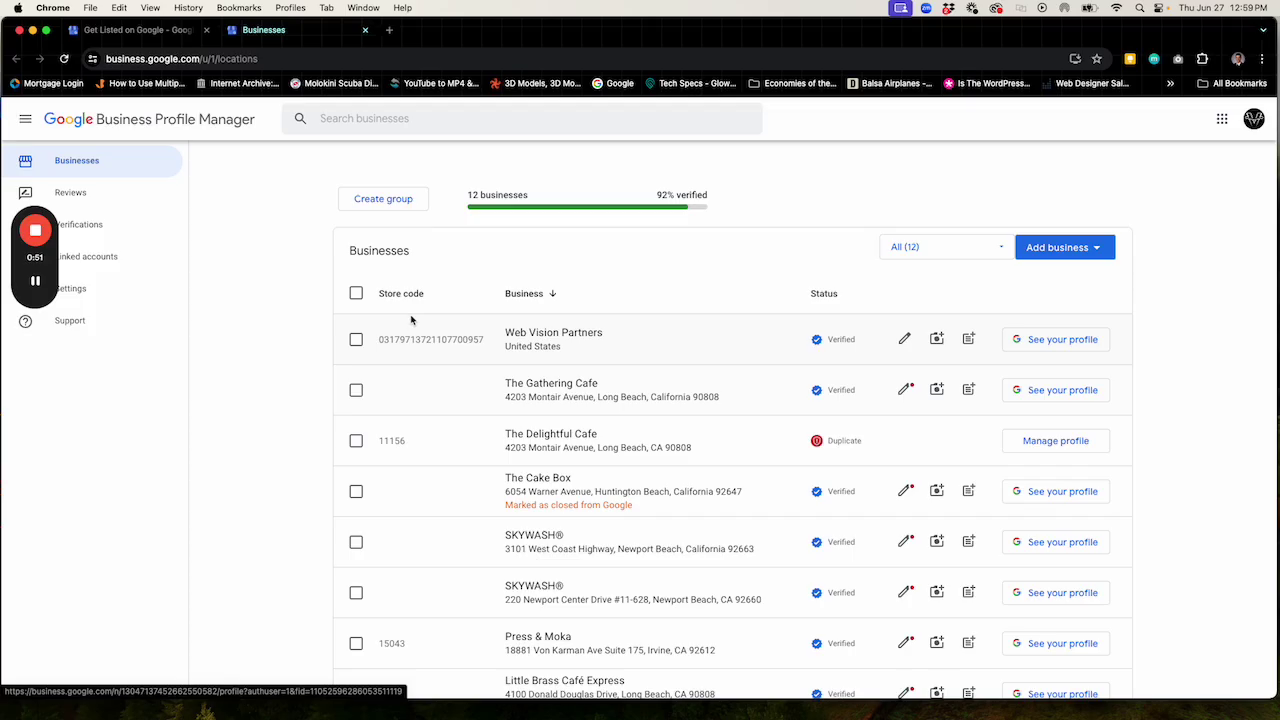
scroll(561, 440, down, 1)
scroll(561, 440, down, 3)
scroll(557, 363, up, 4)
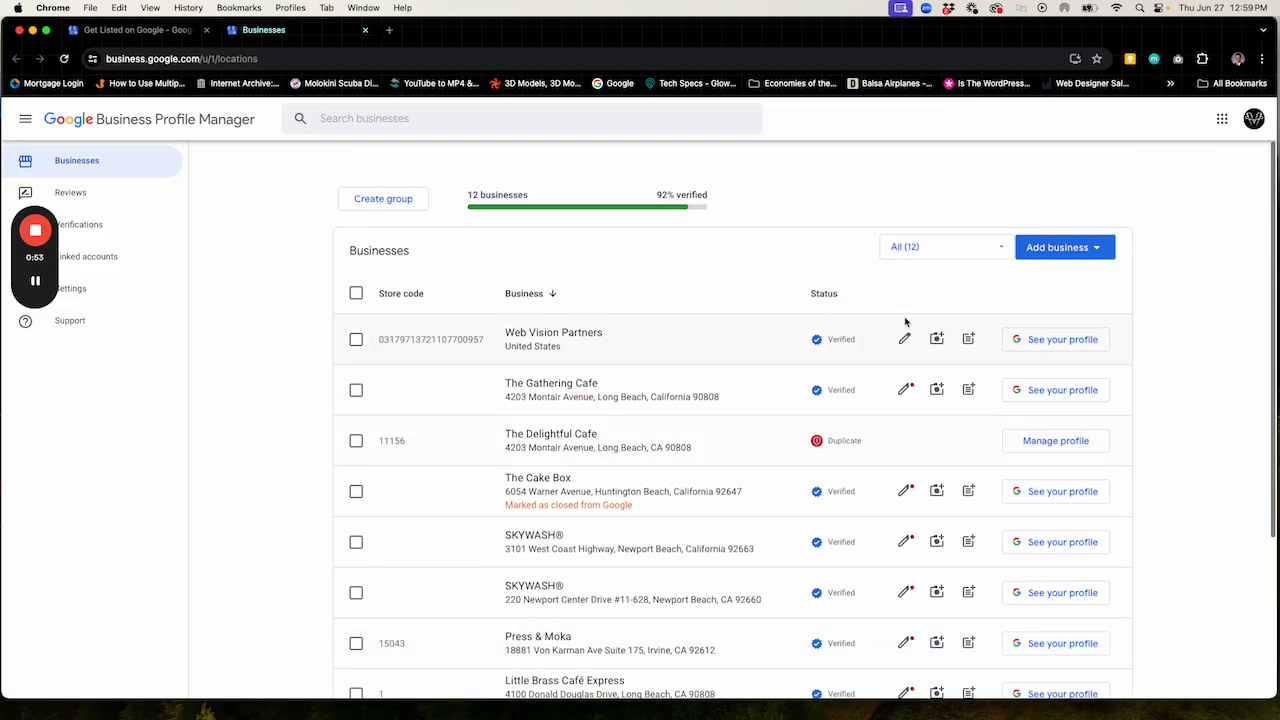
click(1254, 118)
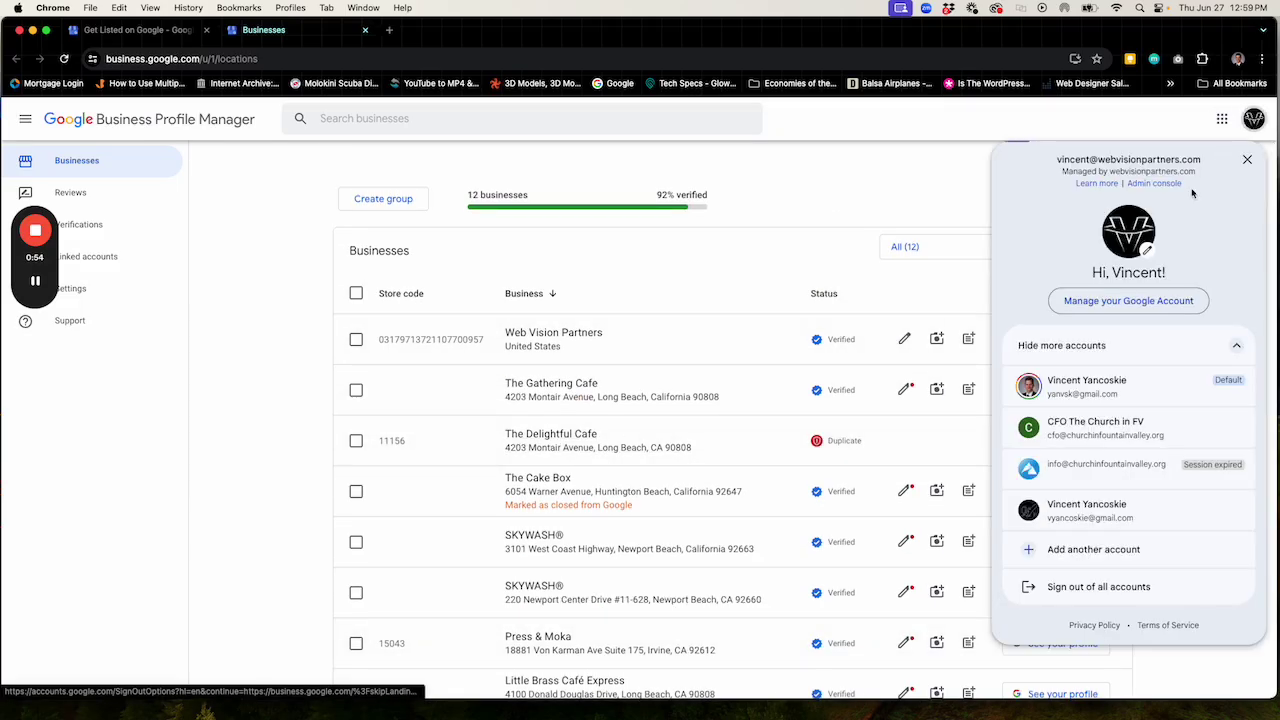
click(880, 214)
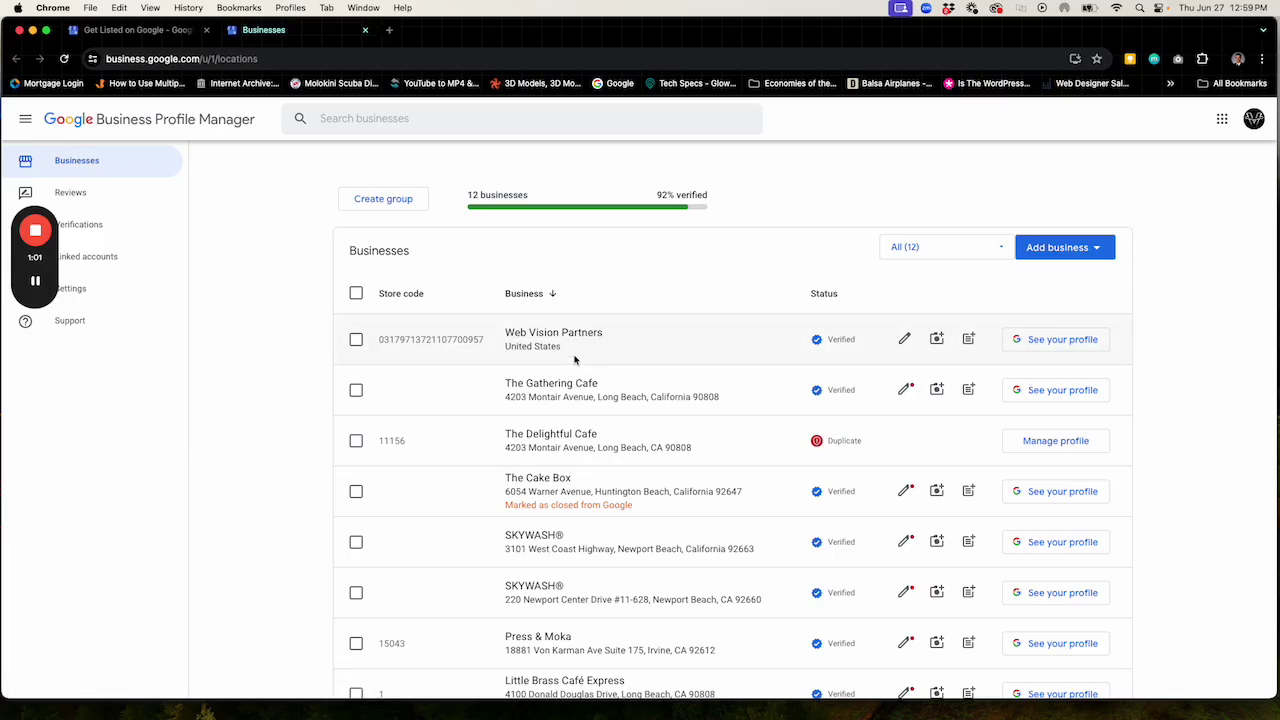
Sort the businesses by name from A to Z and examine Bayside Restaurant's business information, including its contact details
click(656, 290)
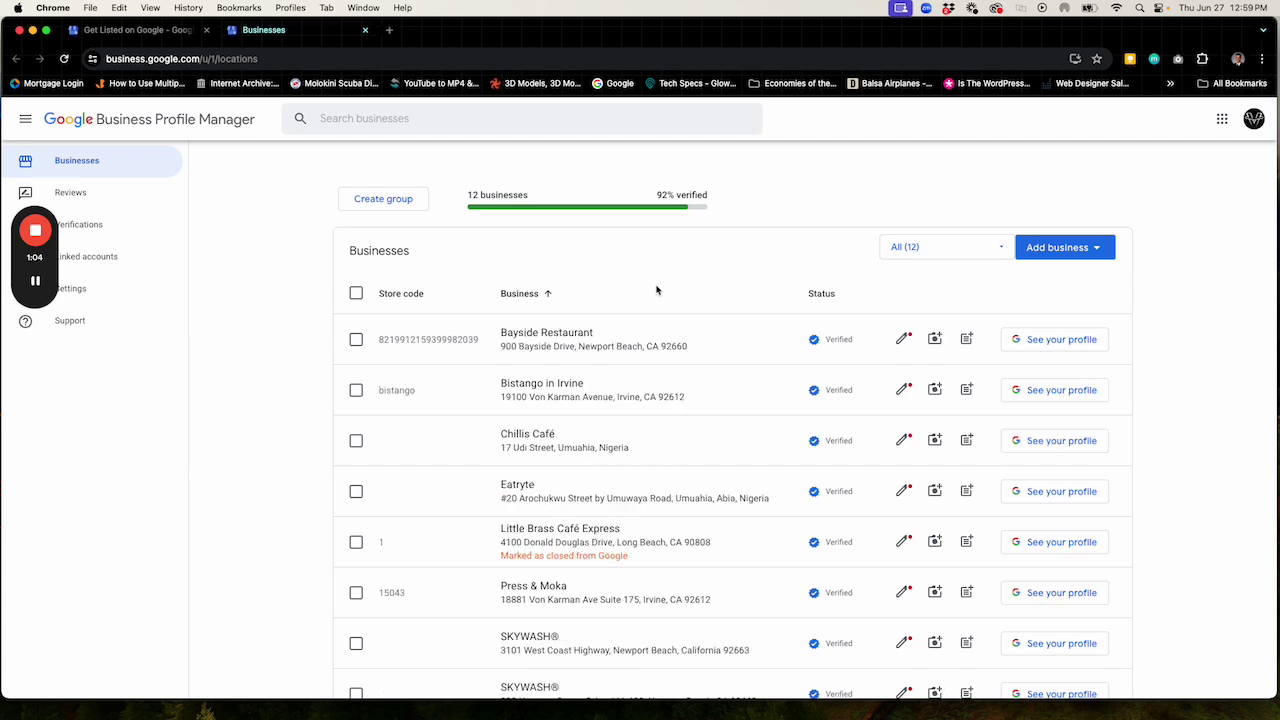
click(902, 340)
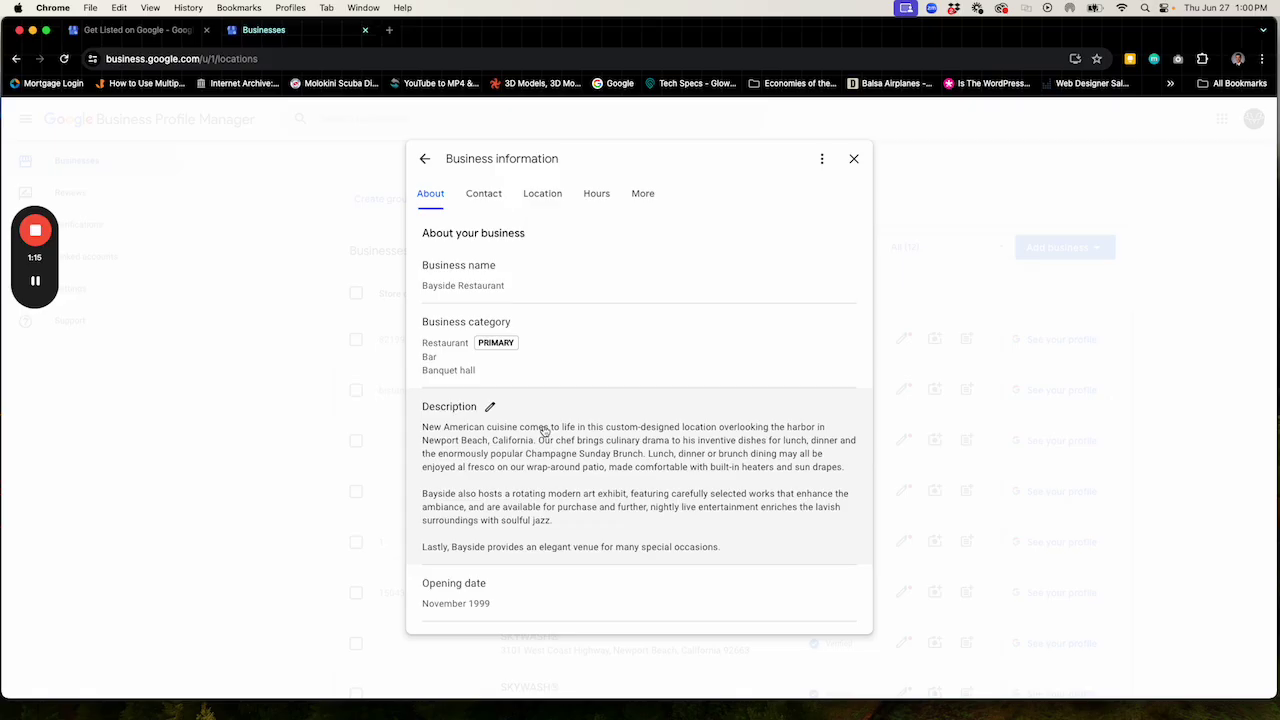
scroll(520, 414, down, 3)
scroll(500, 406, down, 5)
scroll(496, 405, down, 5)
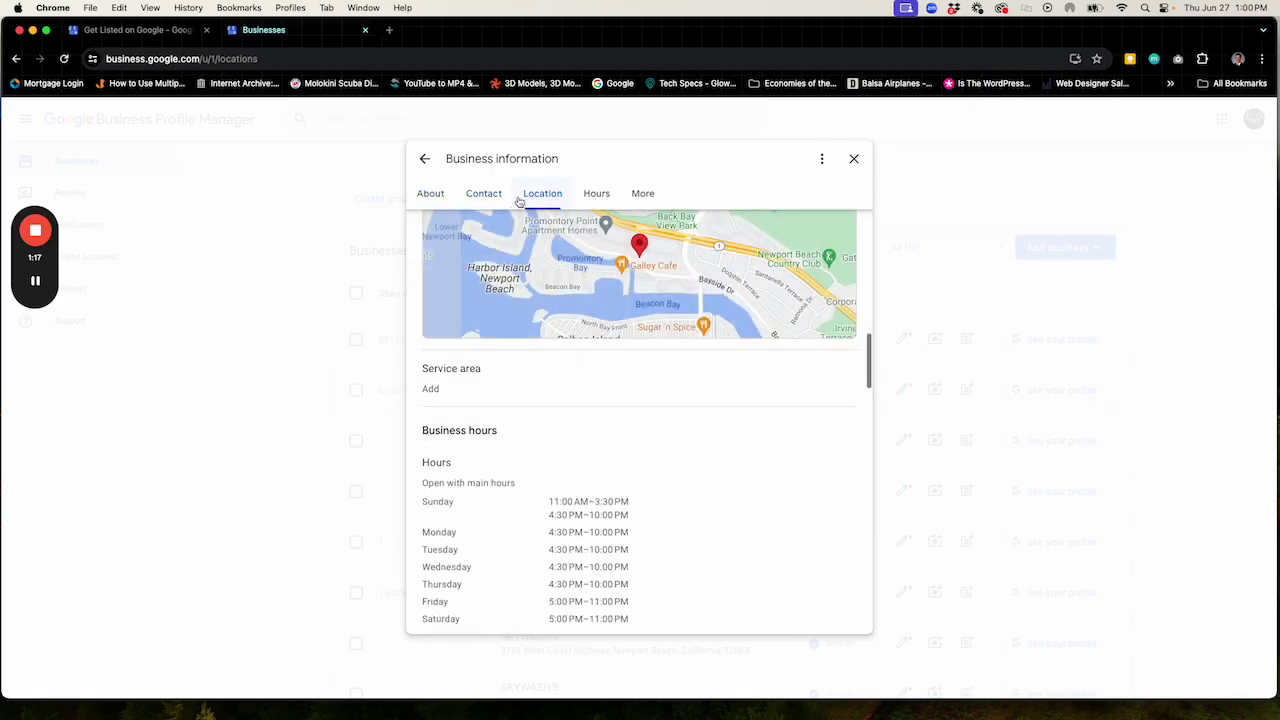
click(484, 193)
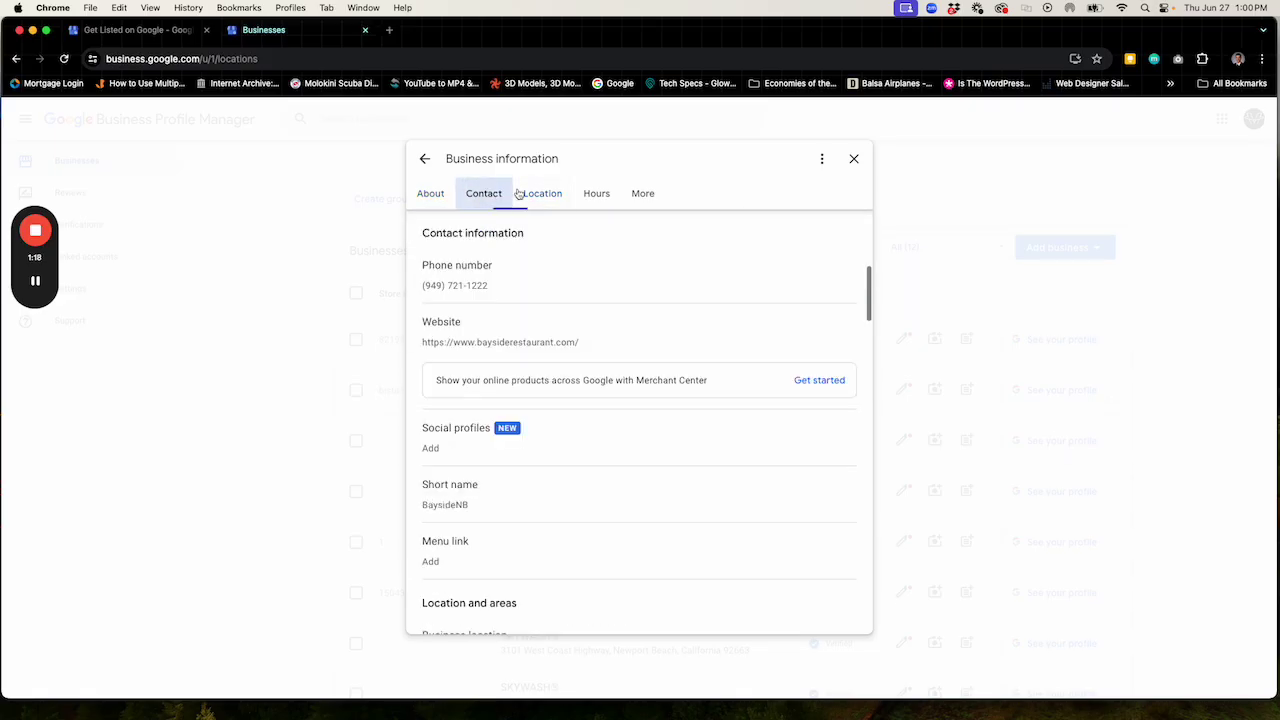
click(854, 159)
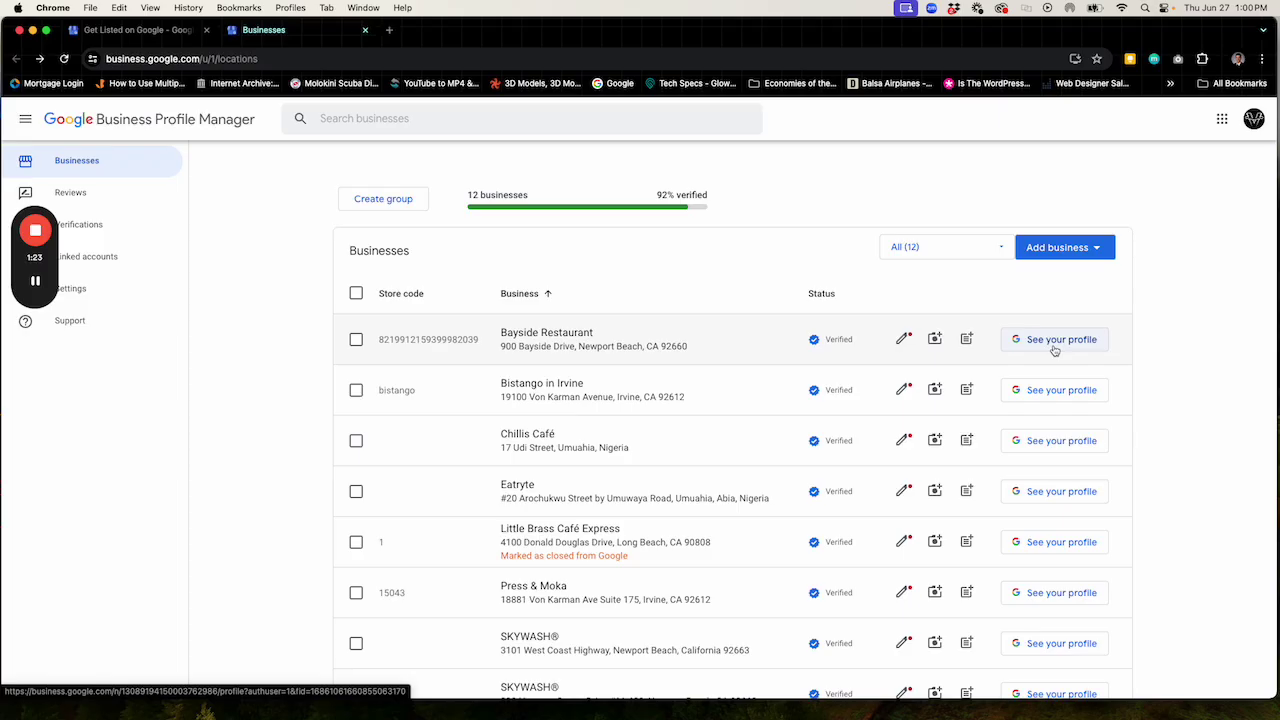
Go through the business list to its second page and open the Web Vision Partners profile on Google Search
scroll(657, 383, down, 3)
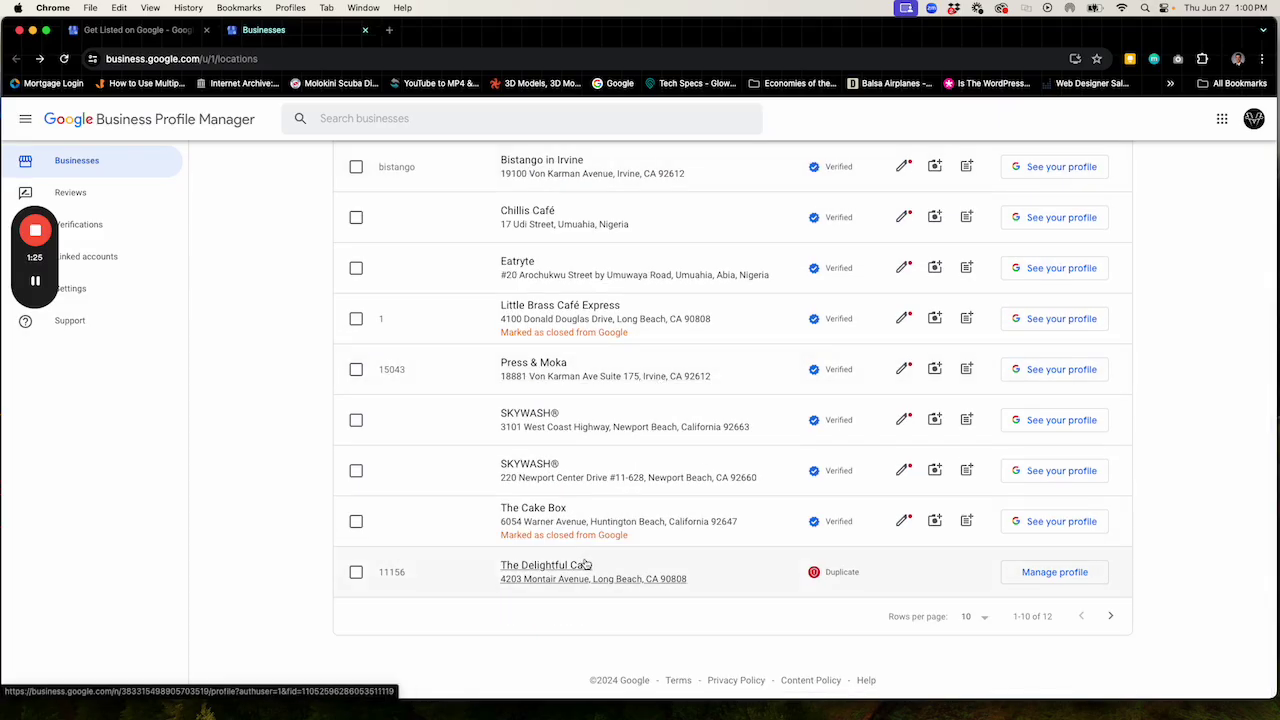
scroll(587, 565, up, 3)
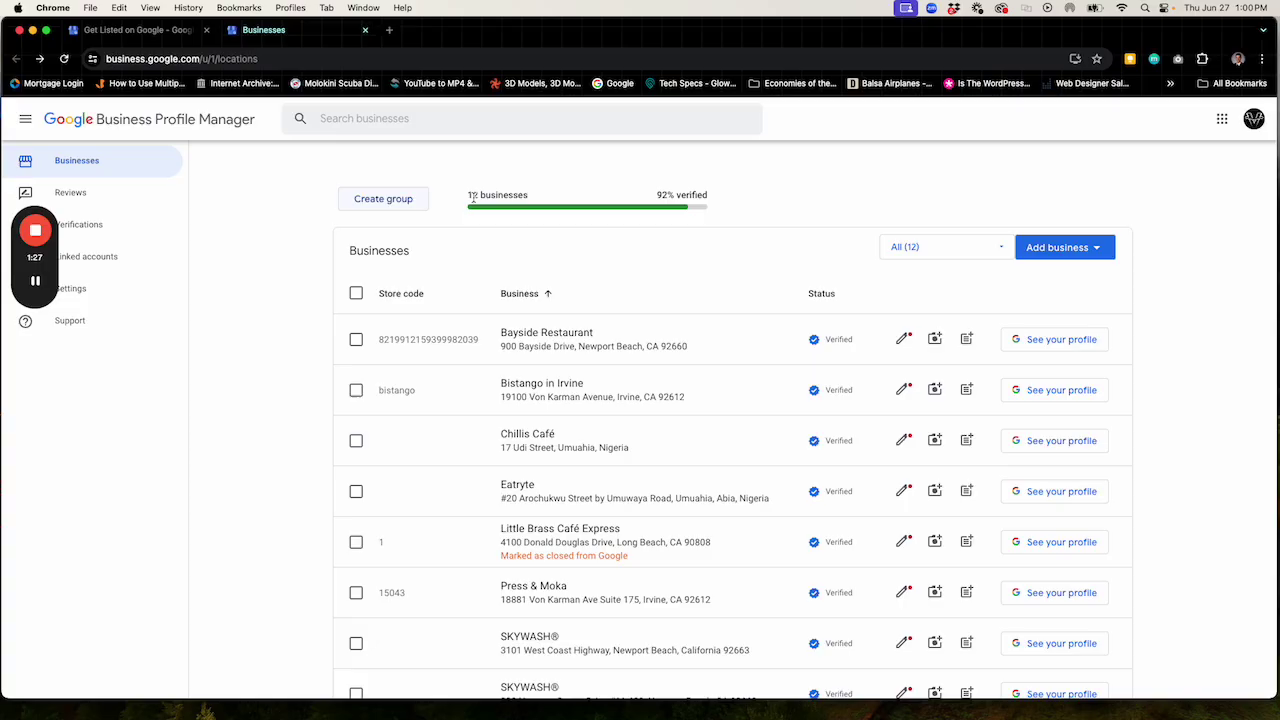
scroll(722, 354, down, 3)
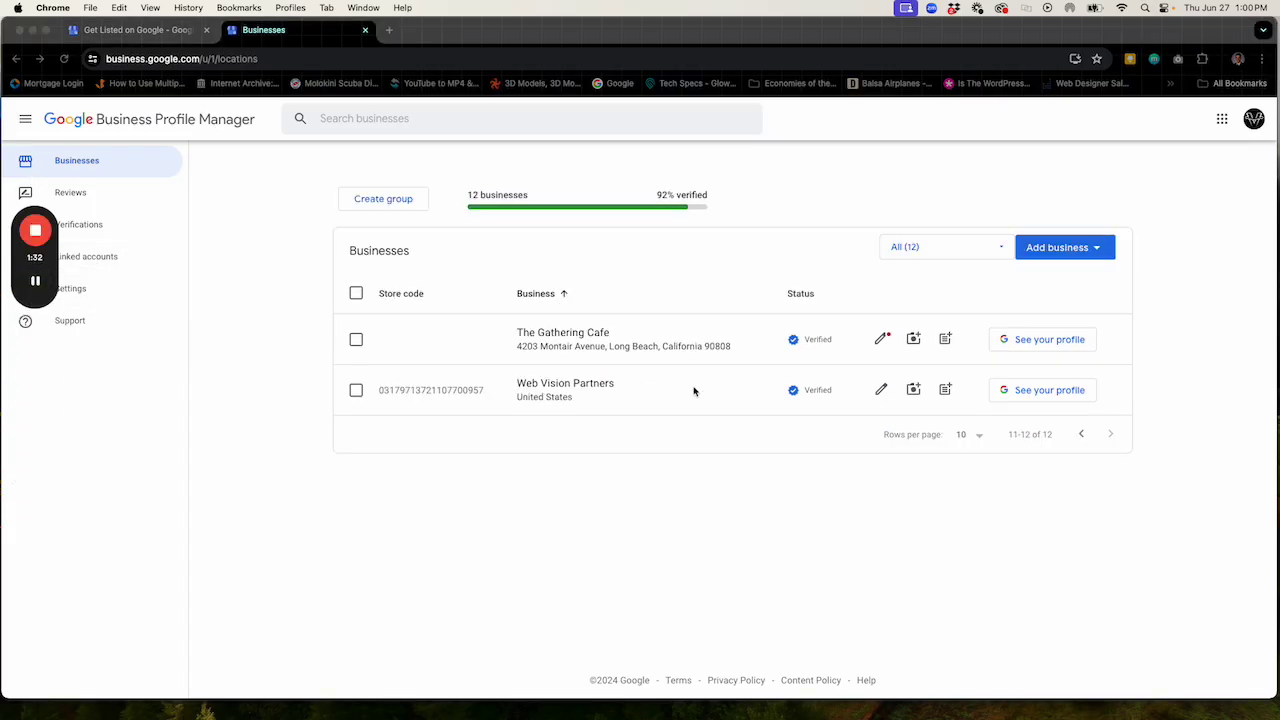
click(693, 460)
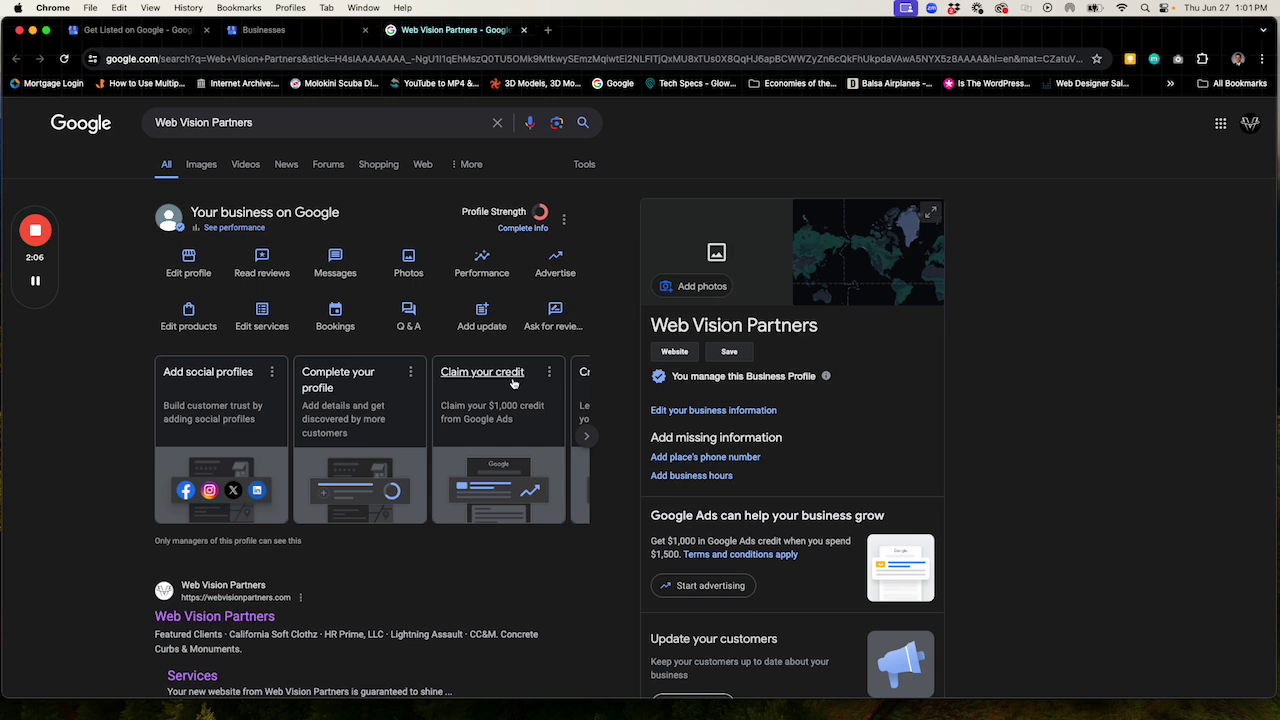
Open the People and access section in the Business Profile settings of Web Vision Partners
click(565, 220)
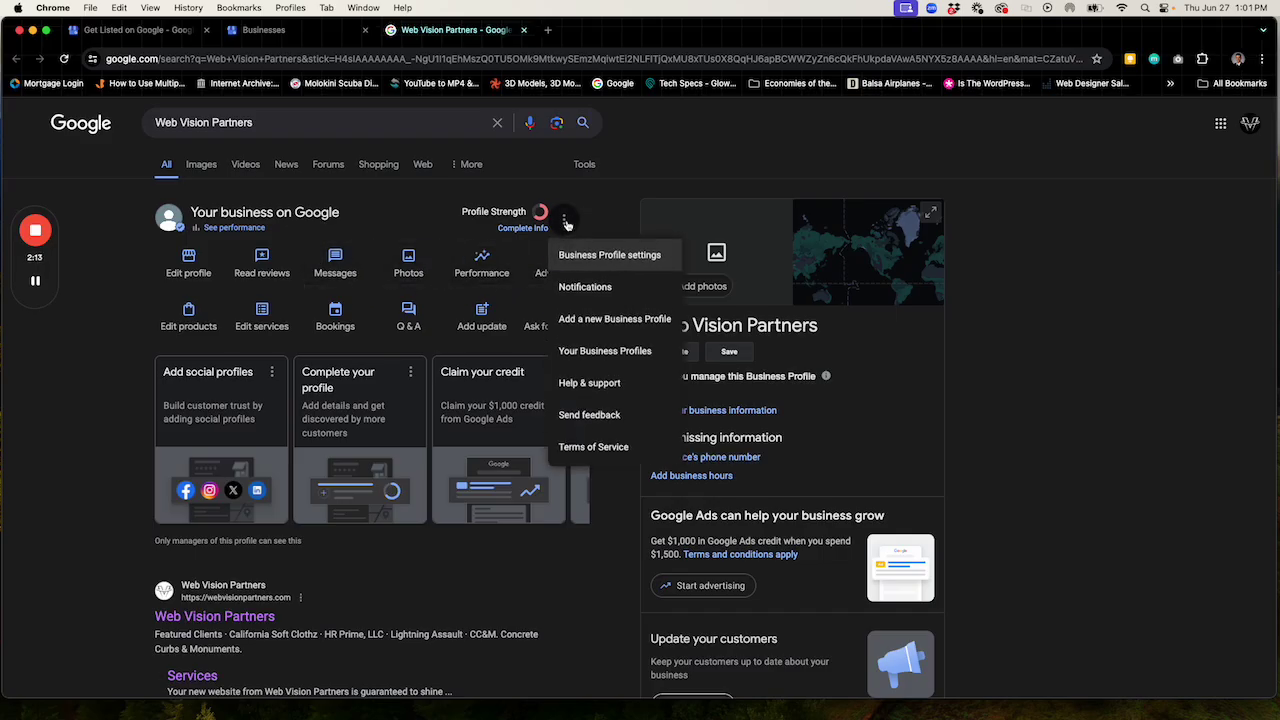
click(566, 221)
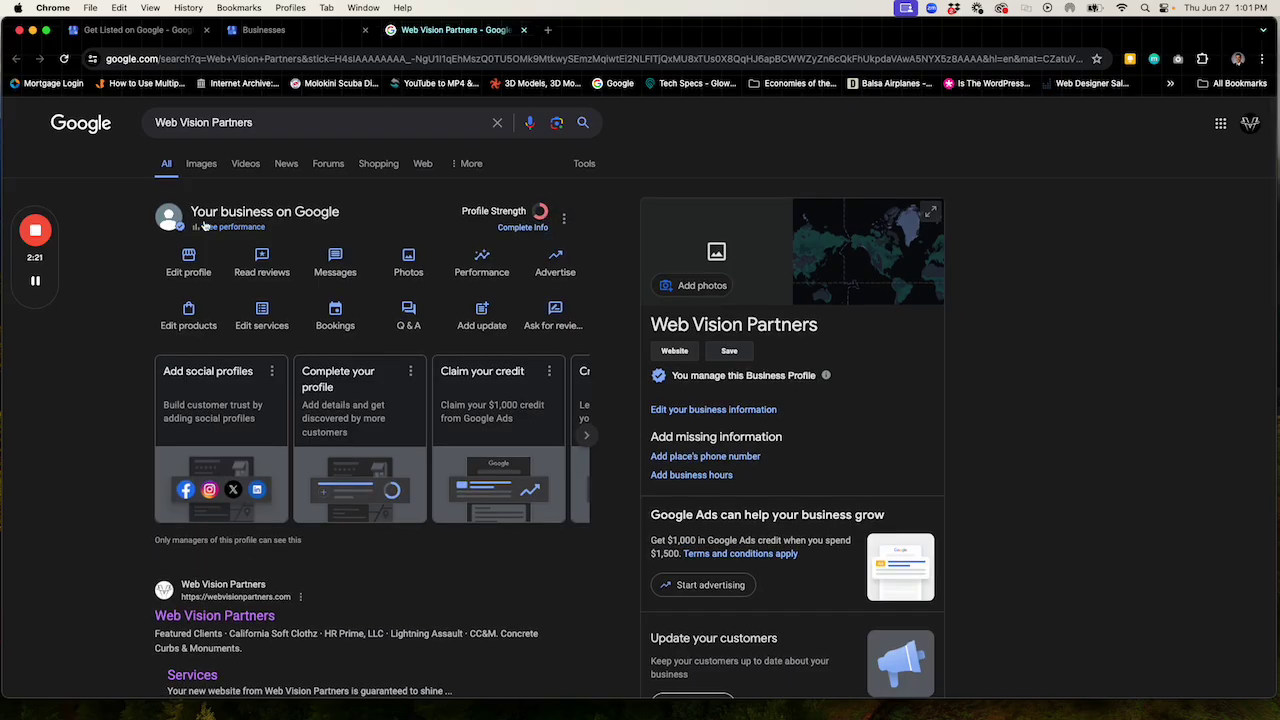
click(565, 220)
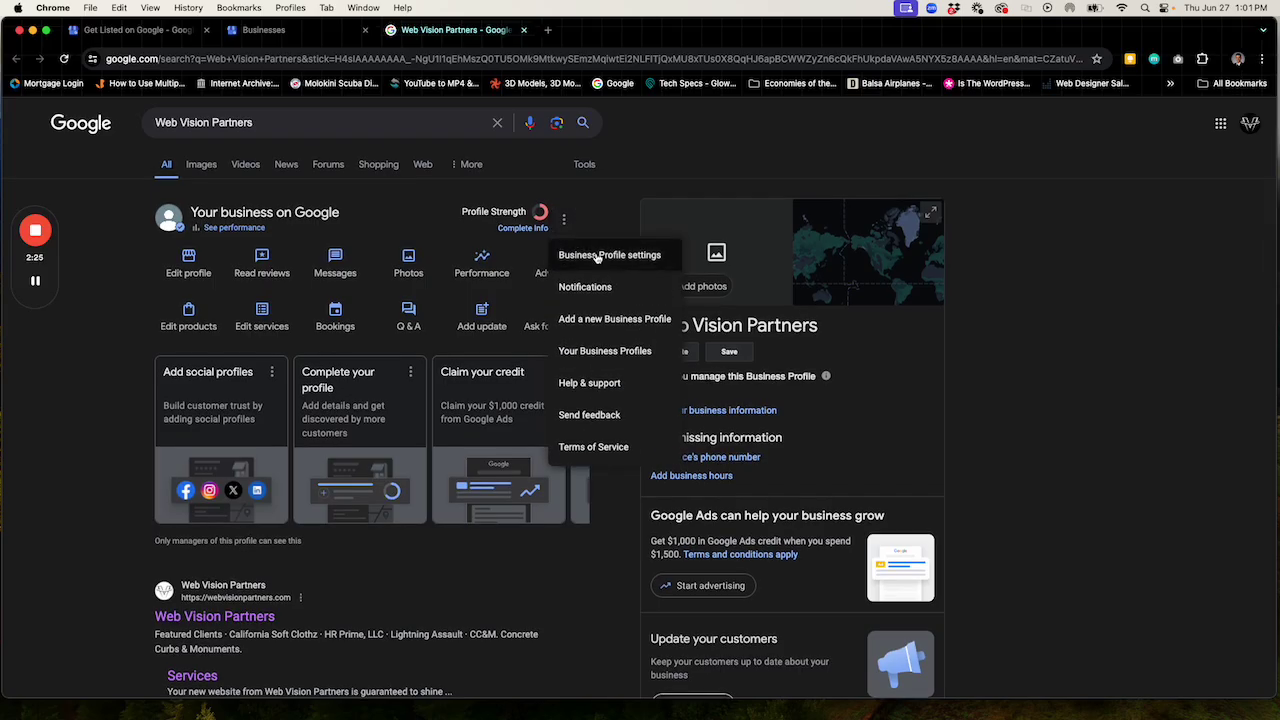
click(590, 258)
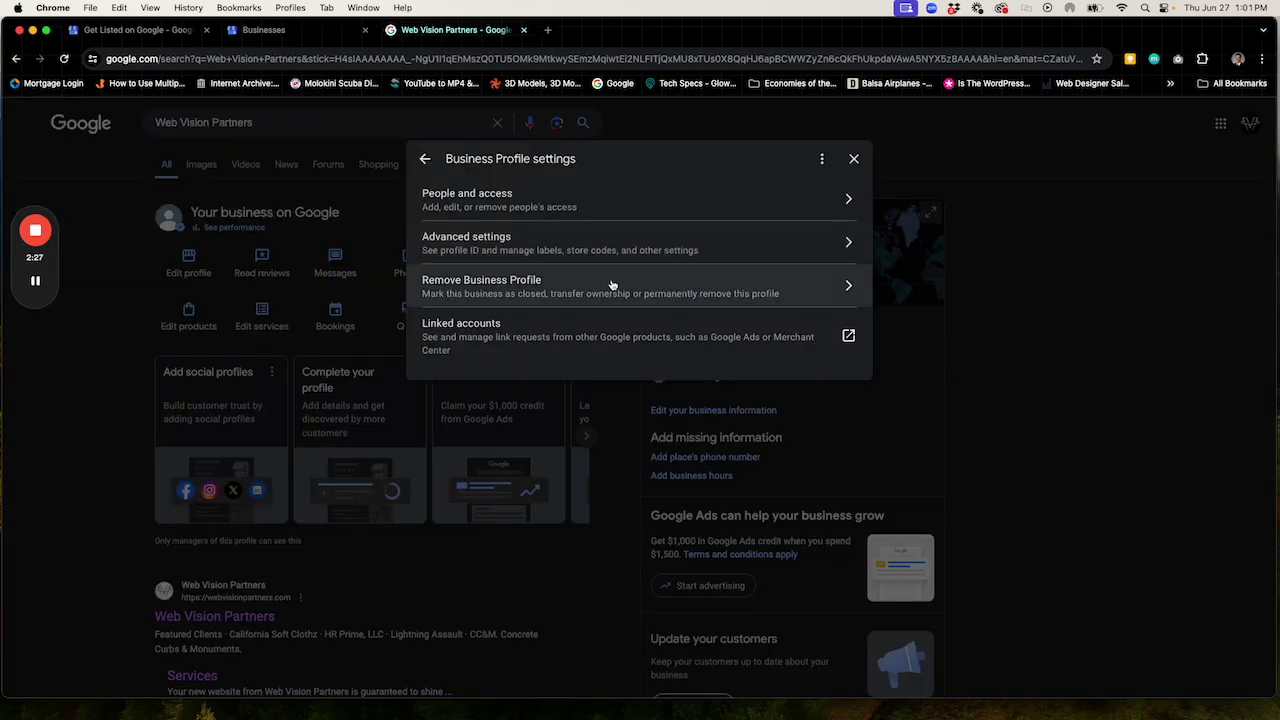
click(504, 200)
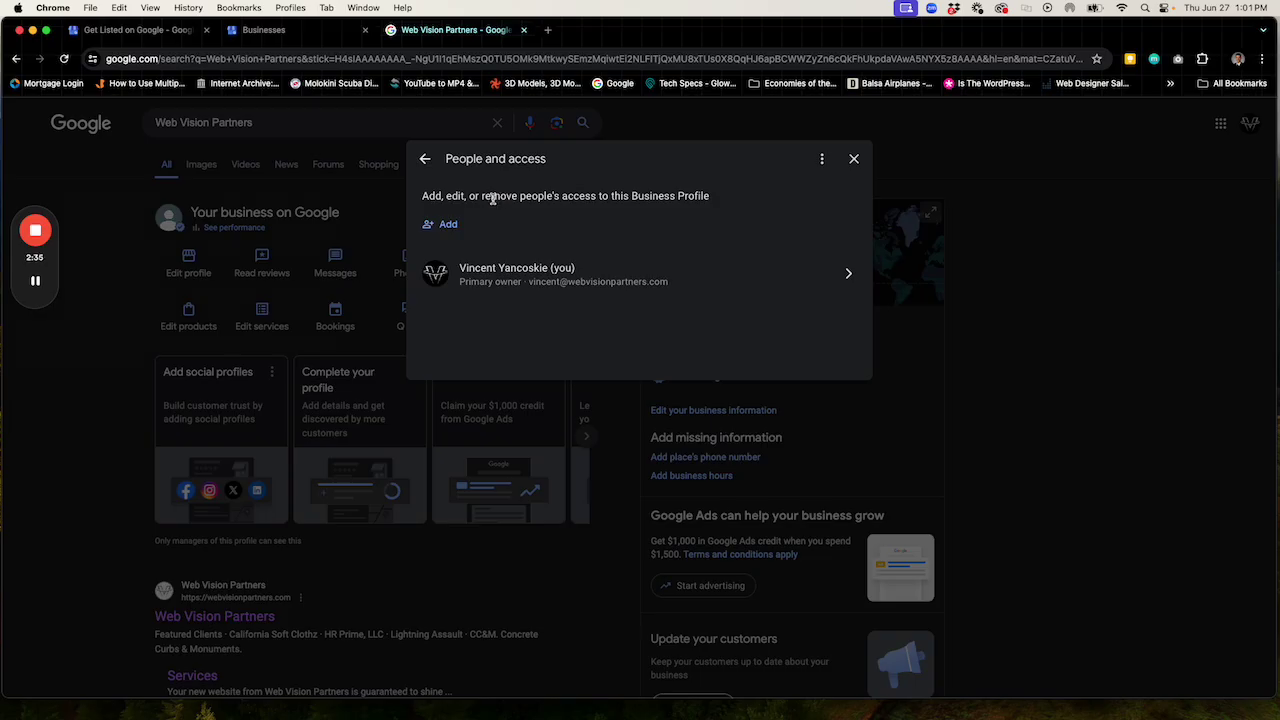
Fill in a new person's e-mail address with the Manager role for this profile, and close the form without sending the invitation
click(443, 226)
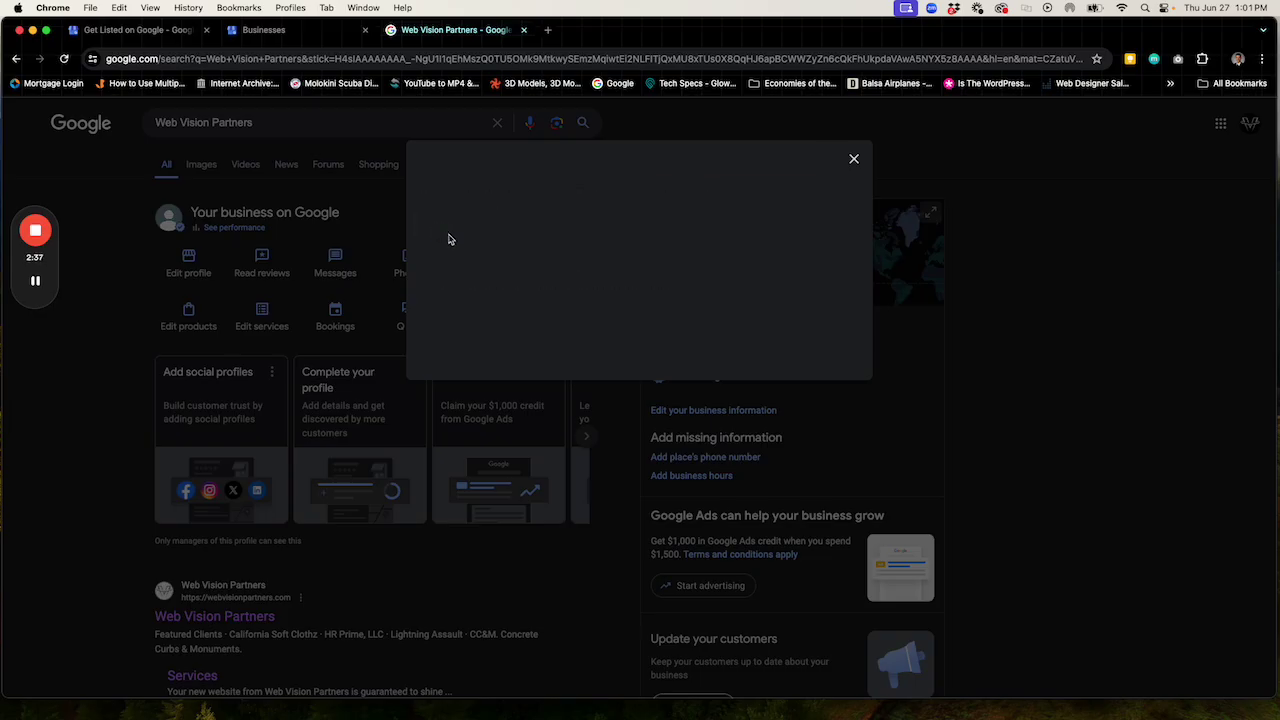
click(474, 210)
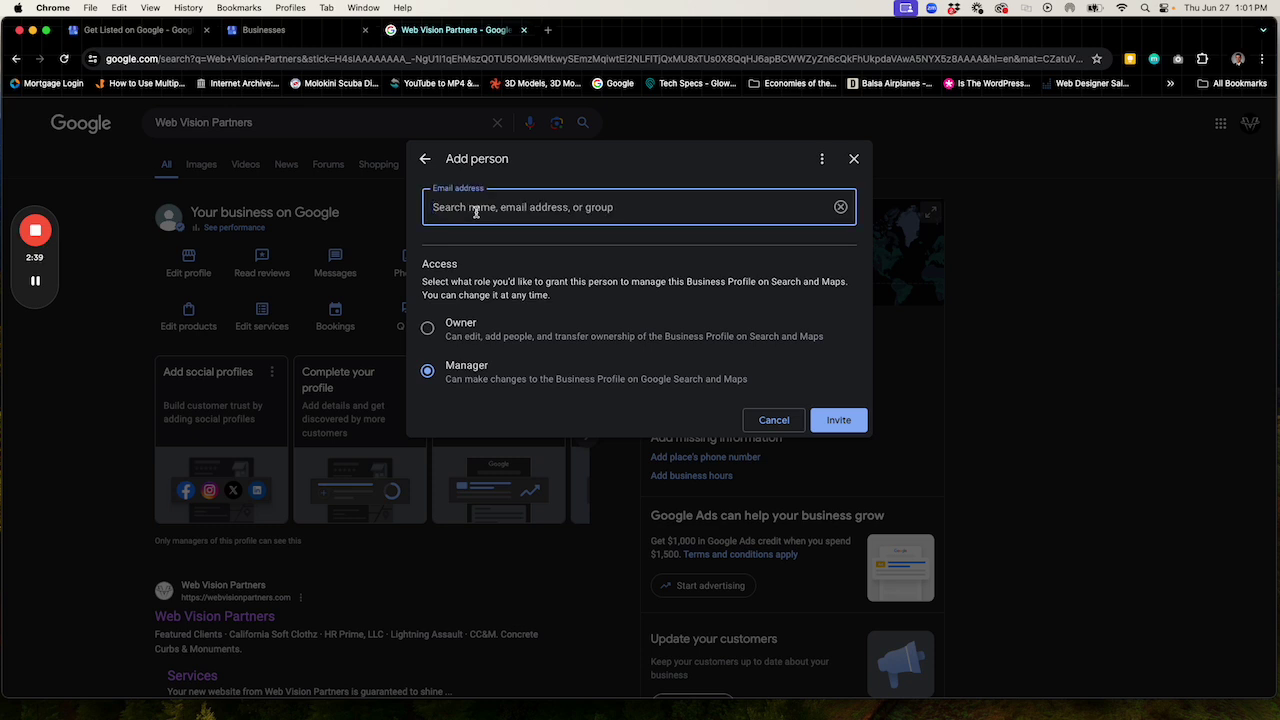
text(yanvsk)
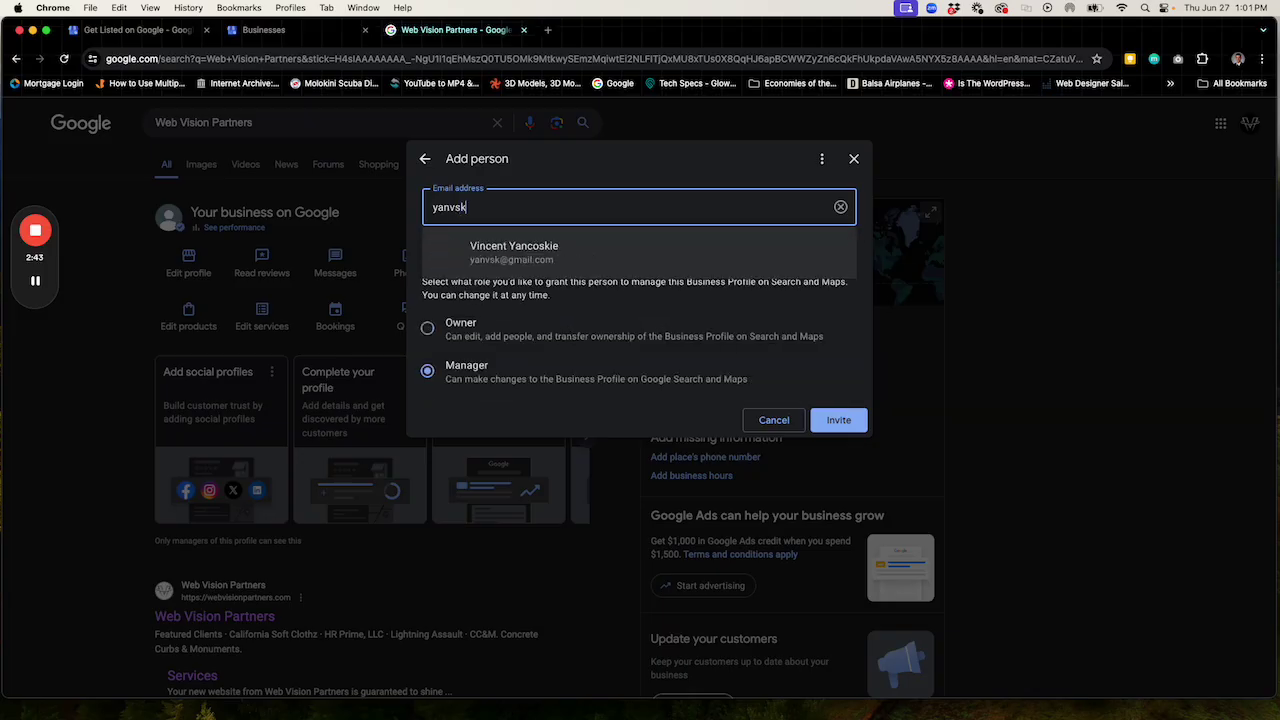
click(482, 255)
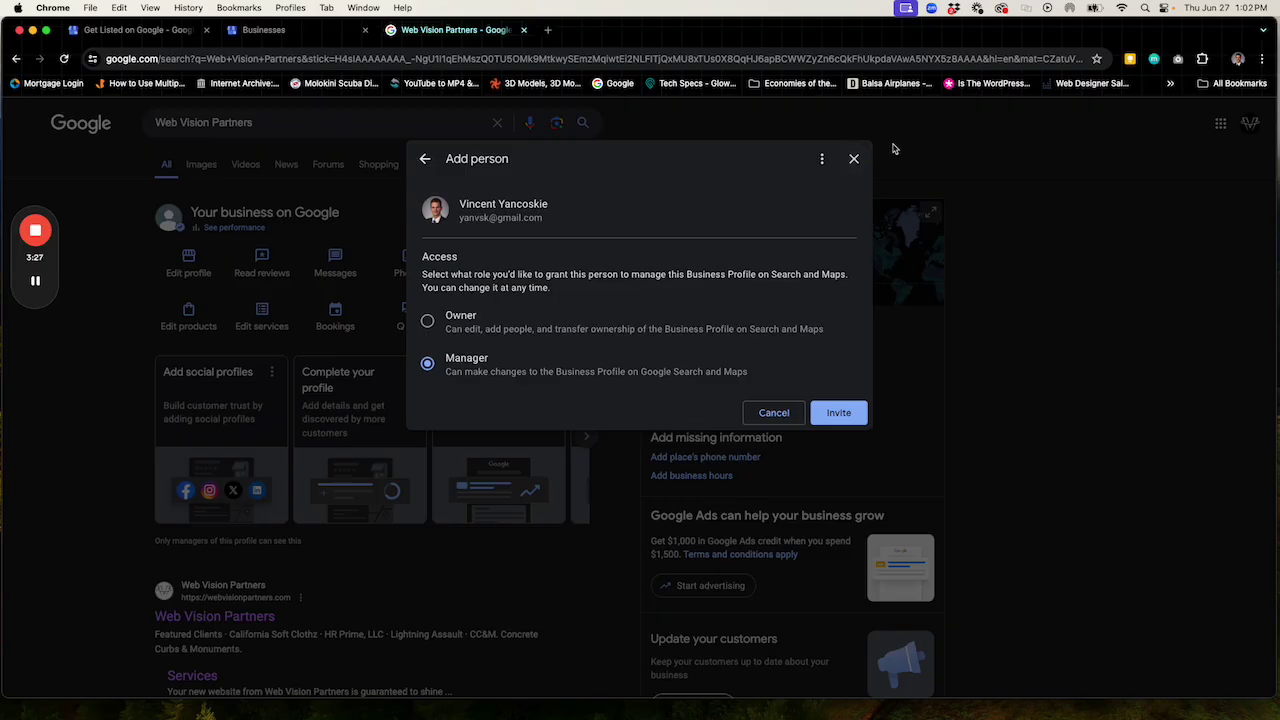
click(854, 161)
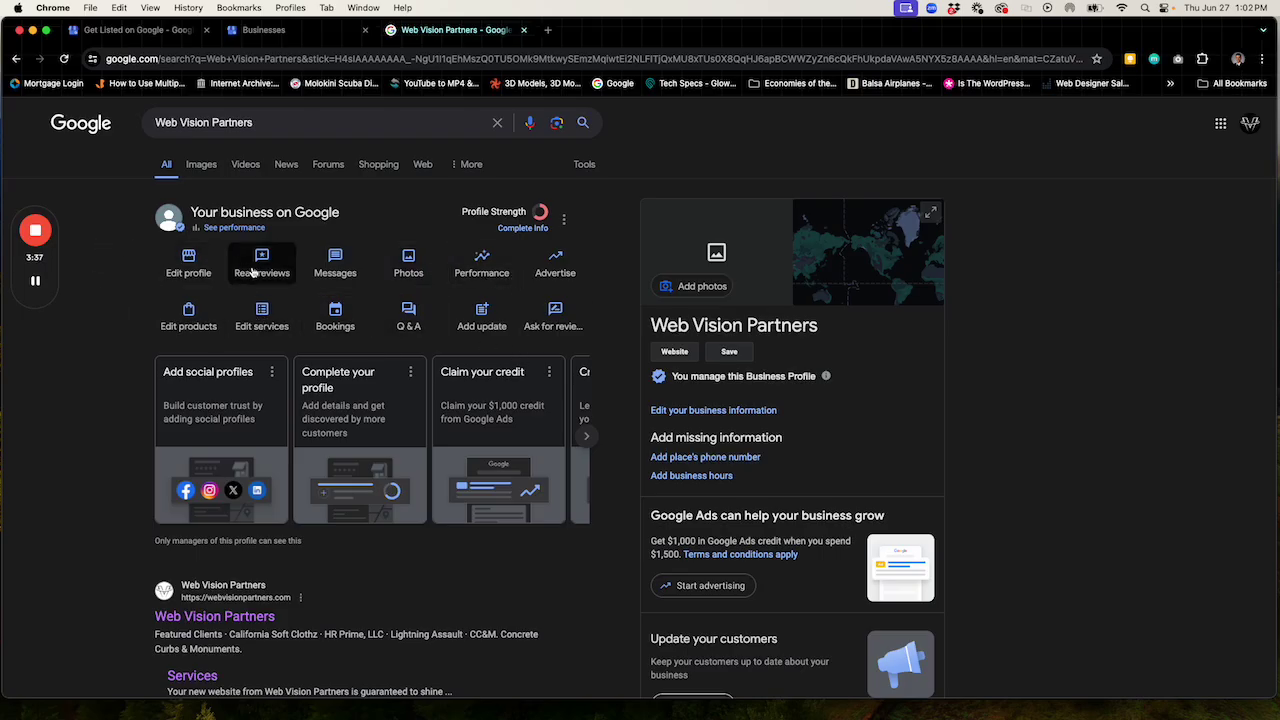
mouse_move(42, 238)
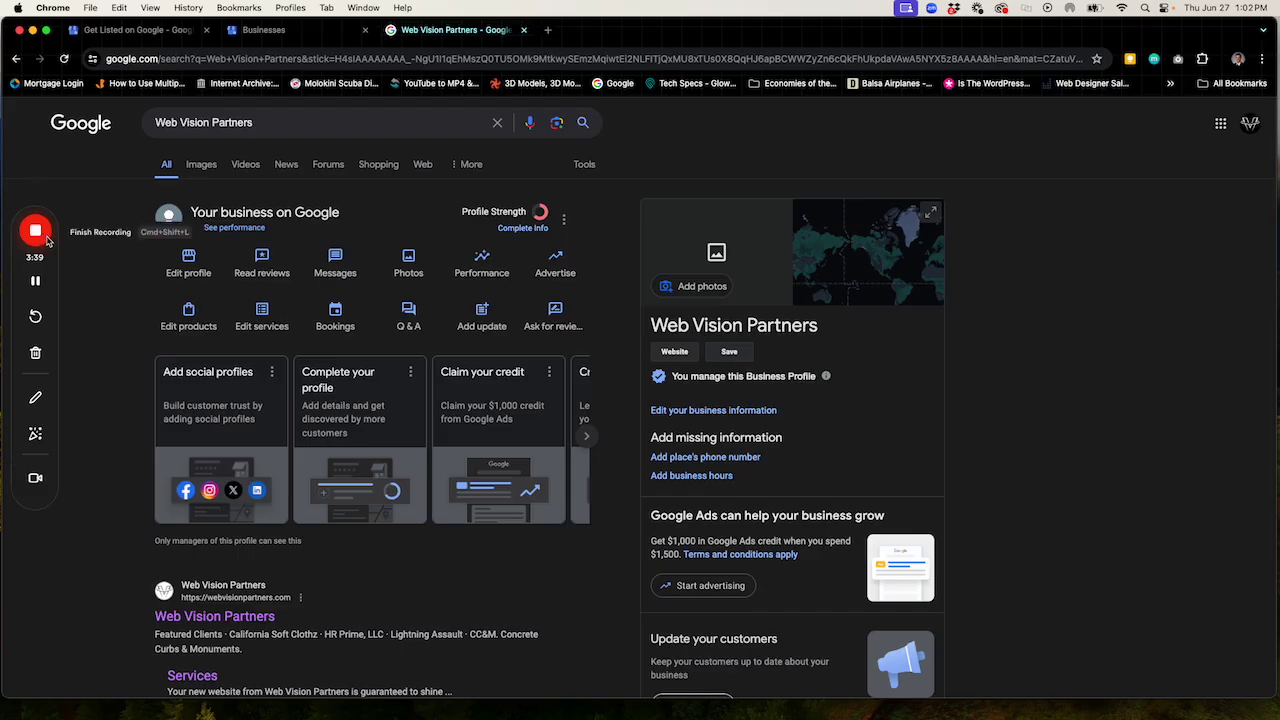